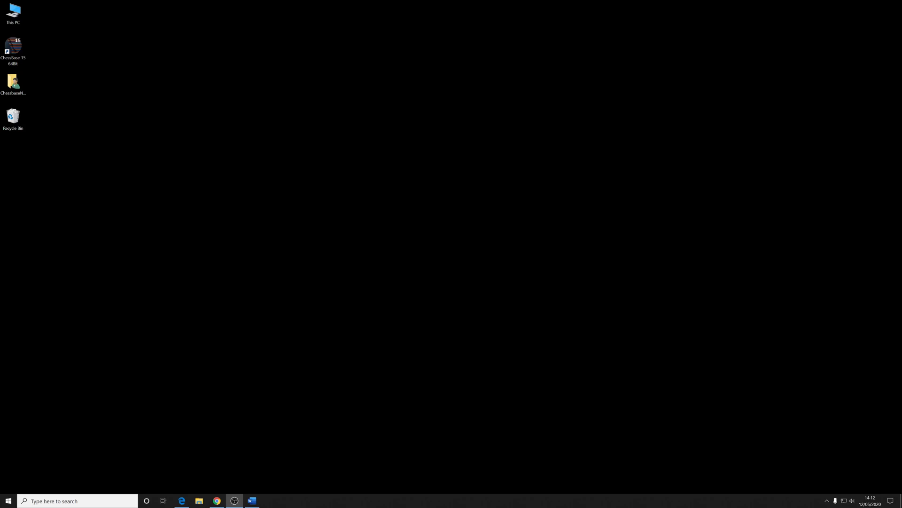
# Restore the Edge window showing the ChessBase 15 manual, ManualCB15.pdf.
pyautogui.click(181, 499)
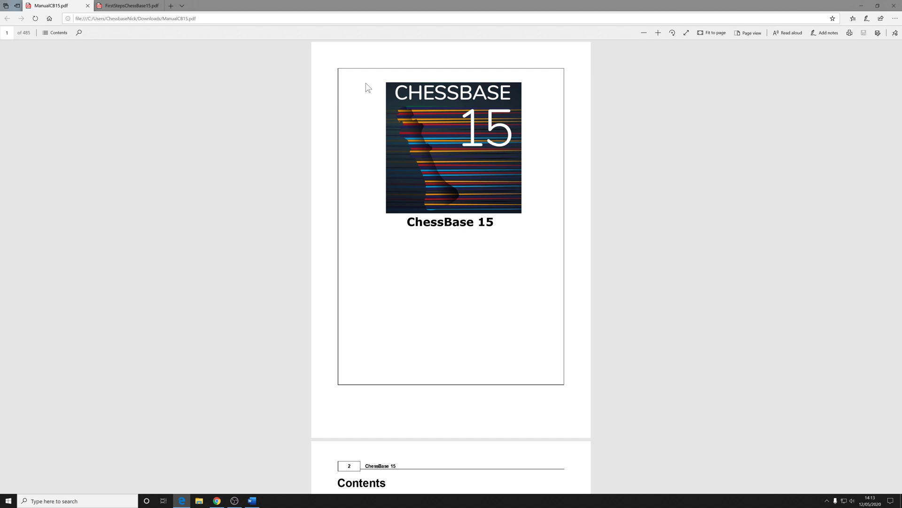
# Glance at the First Steps PDF and the manual's contents, then switch to Chrome's ChessBase news page.
pyautogui.click(100, 5)
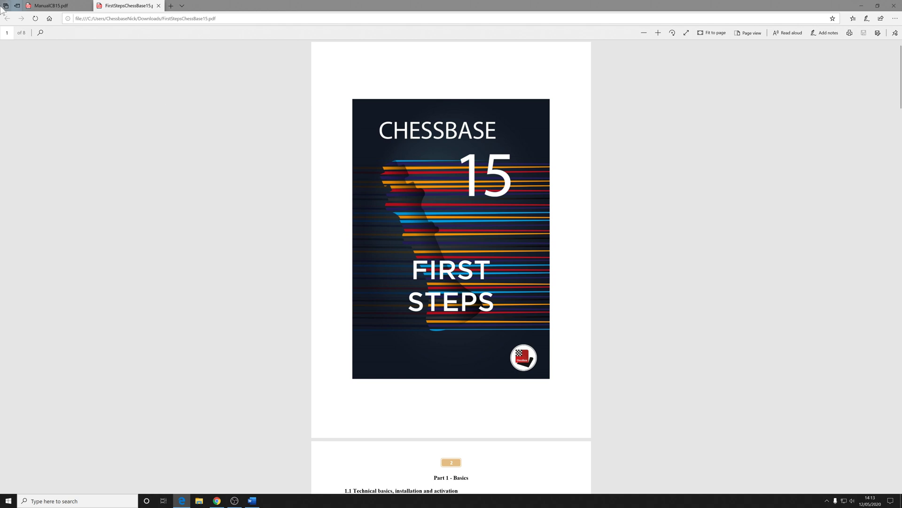
pyautogui.click(54, 5)
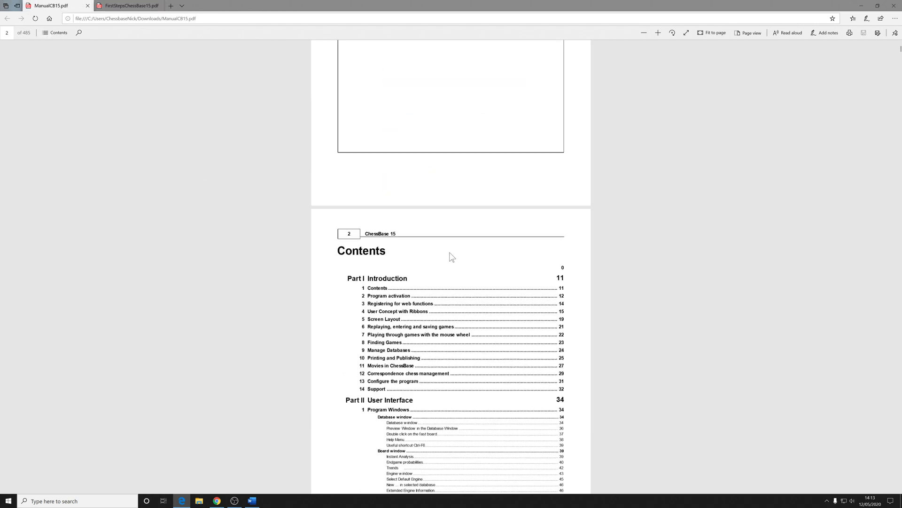
pyautogui.scroll(-10, 449, 256)
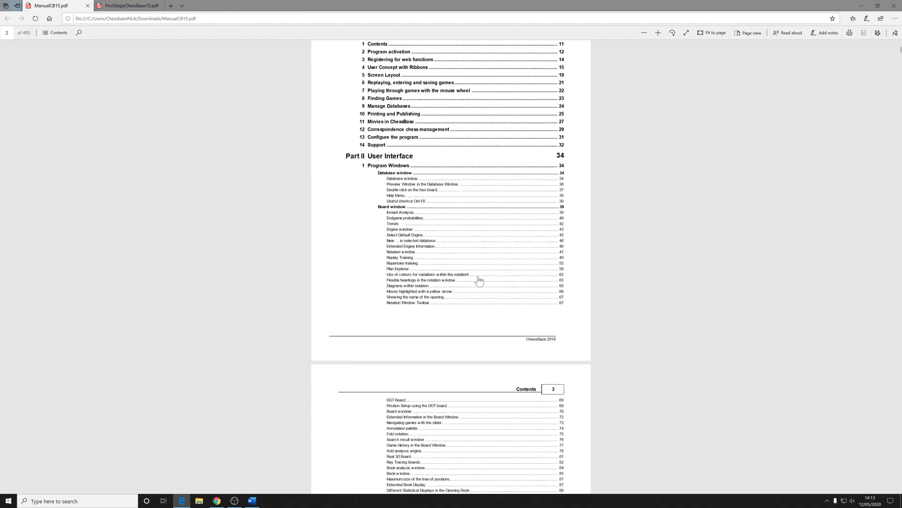
pyautogui.scroll(-10, 522, 292)
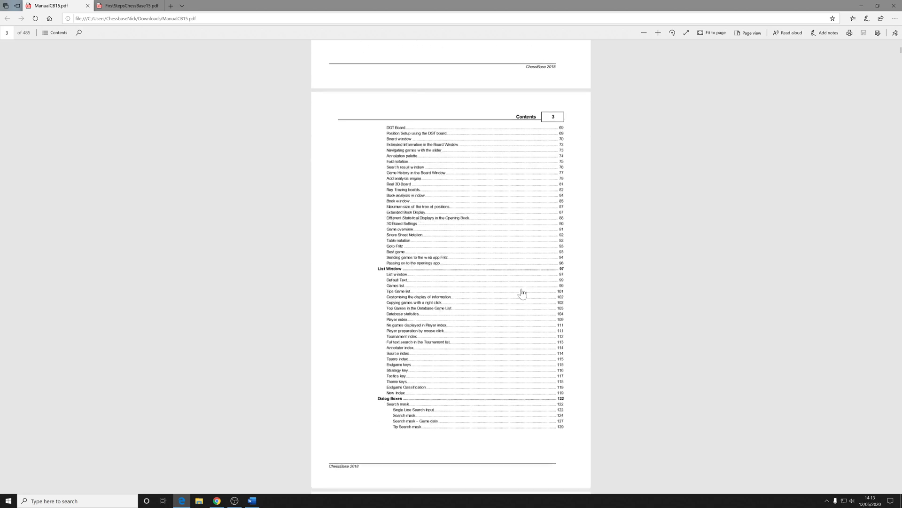
pyautogui.click(858, 5)
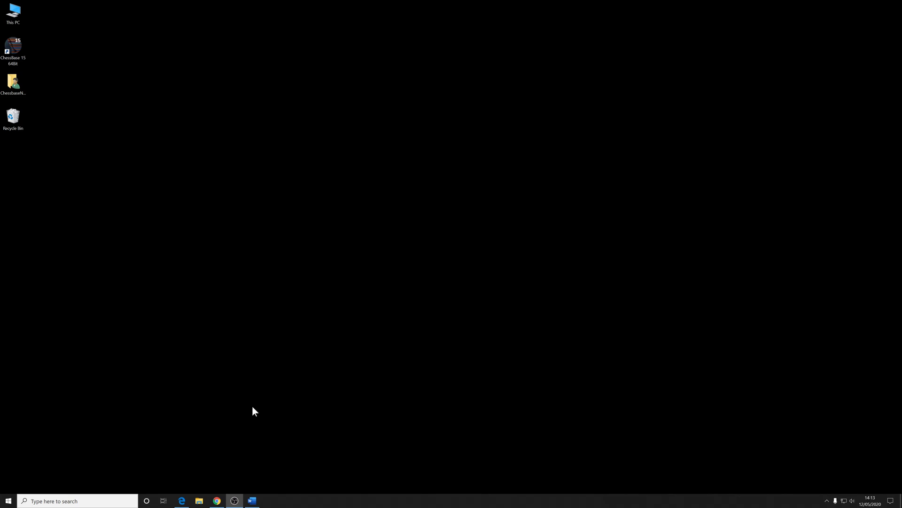
pyautogui.click(216, 501)
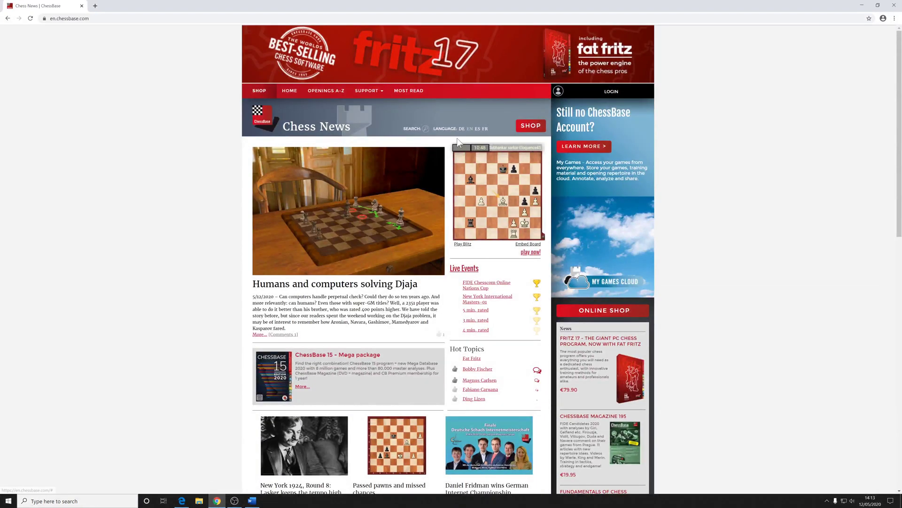
# Open SUPPORT > DOWNLOAD on the ChessBase site to list the manuals, then minimize Chrome.
pyautogui.moveTo(366, 92)
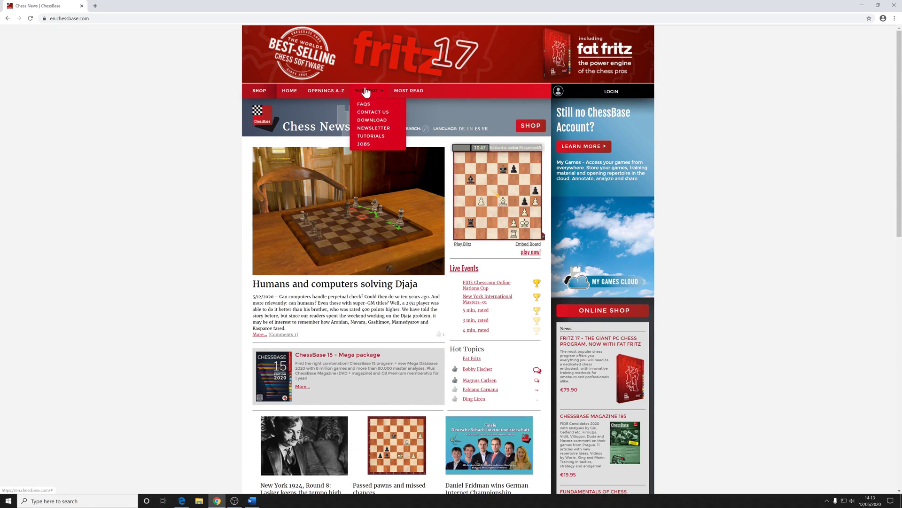
pyautogui.click(373, 118)
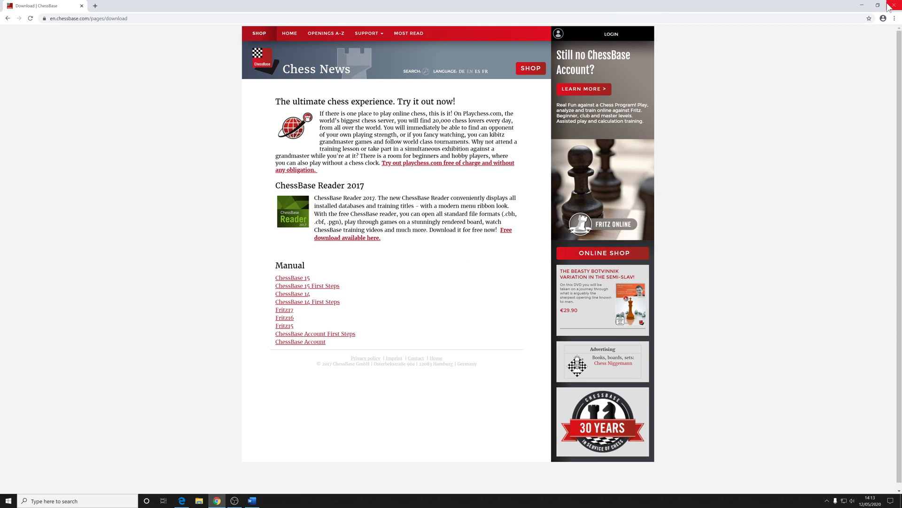
pyautogui.click(862, 5)
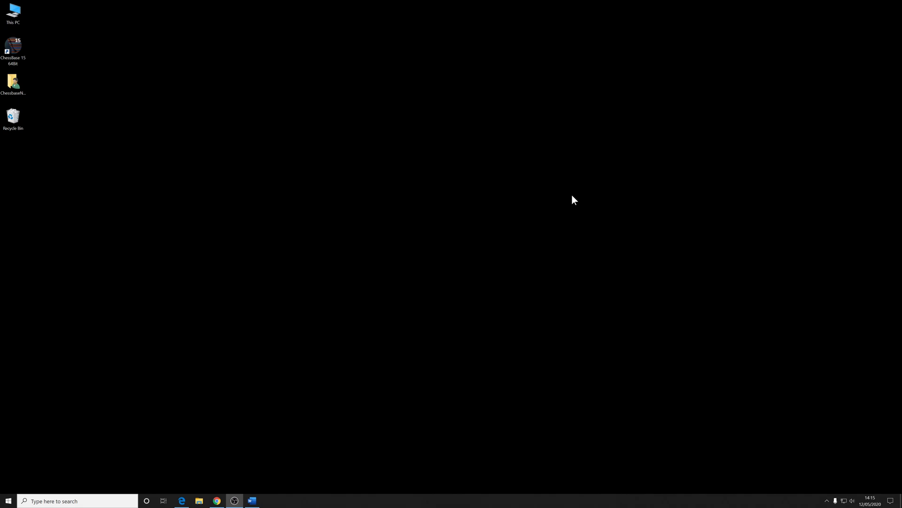
# Launch ChessBase 15 from the desktop and enter the displayed security code in the activation dialog.
pyautogui.doubleClick(12, 45)
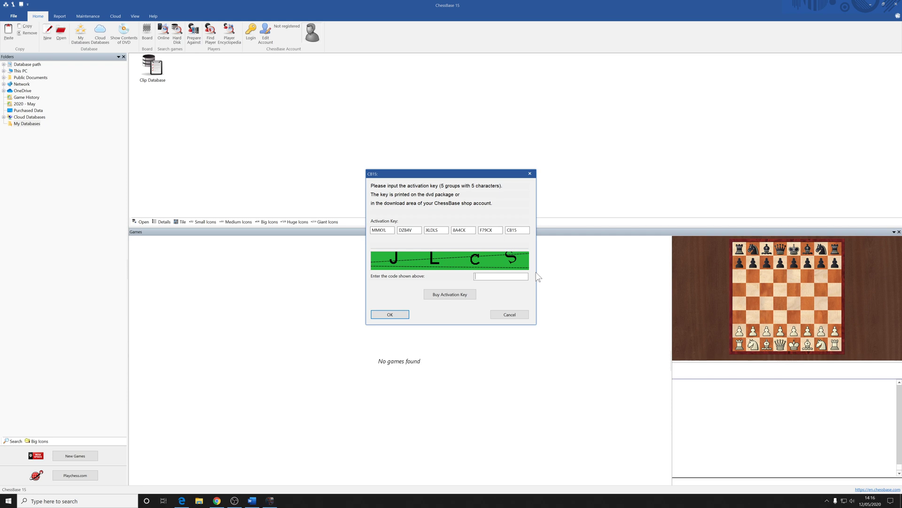
pyautogui.write('JLCS')
pyautogui.hotkey('alt', 'Tab')
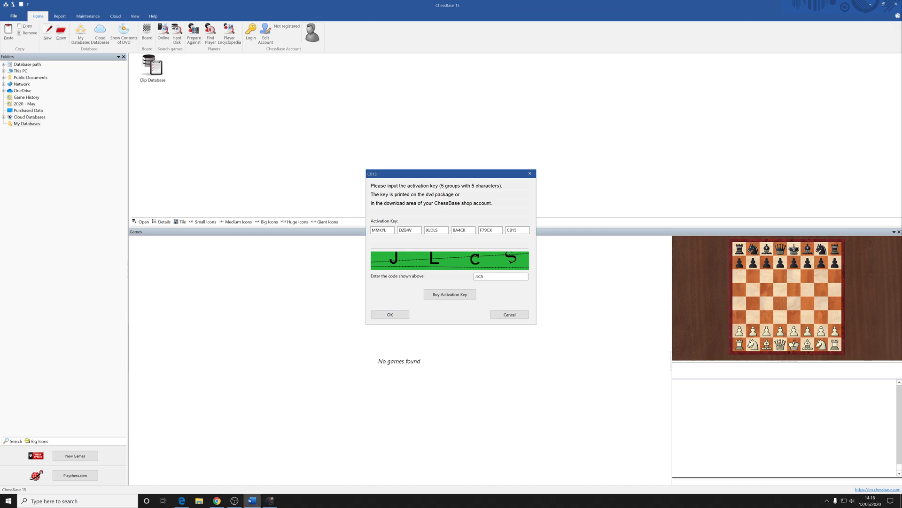
# Submit the activation key, retry with a fresh security code, and acknowledge the confirmation message.
pyautogui.click(391, 314)
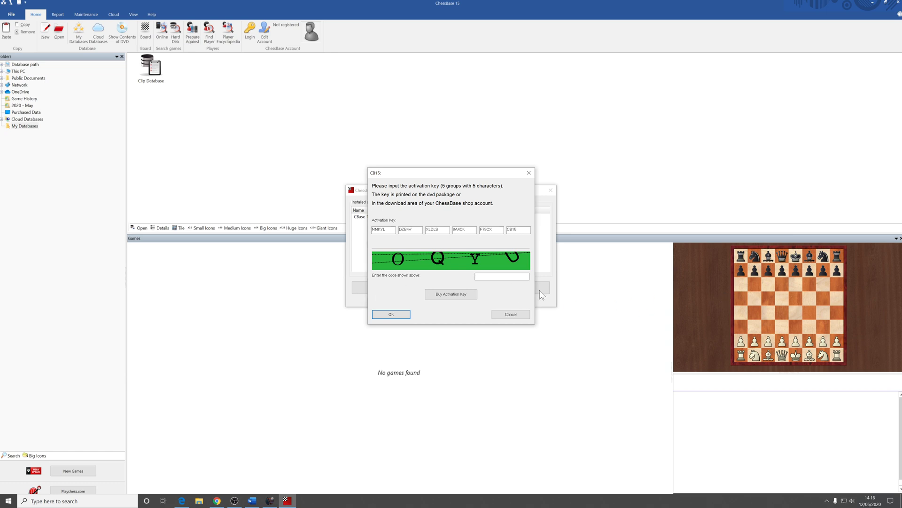
pyautogui.write('OQYU')
pyautogui.click(396, 315)
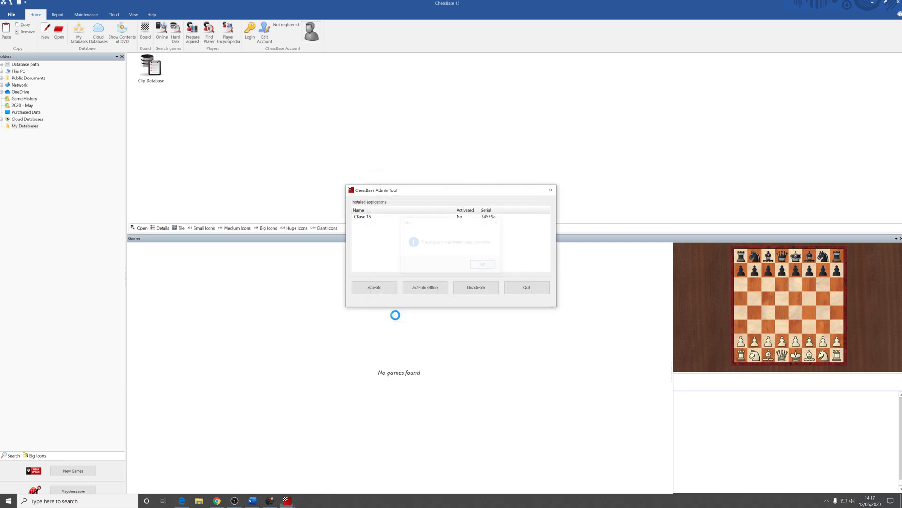
pyautogui.click(484, 266)
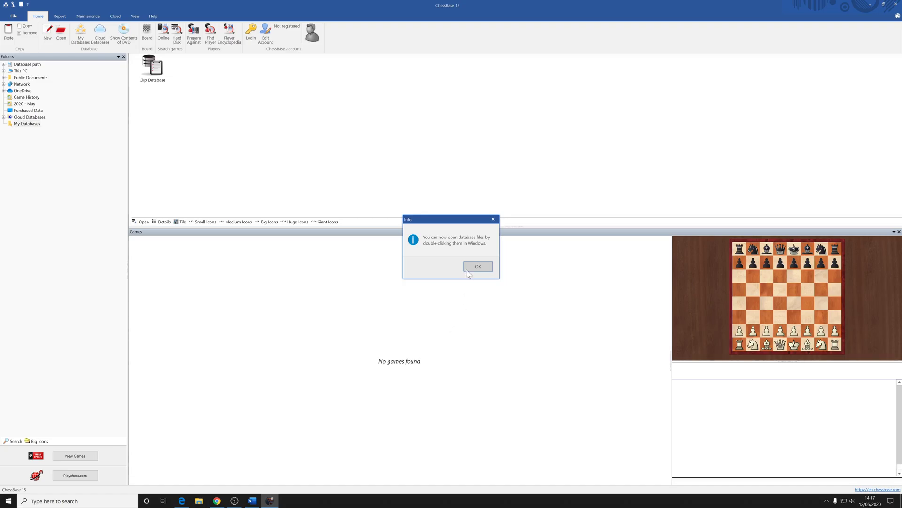
# Dismiss the database double-click notice and accept the upgrade to update version 20.
pyautogui.click(478, 267)
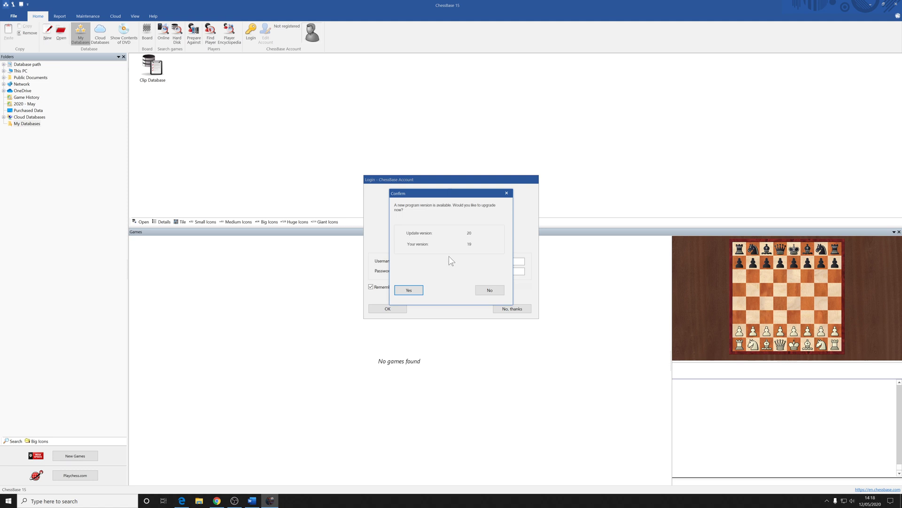
pyautogui.click(409, 290)
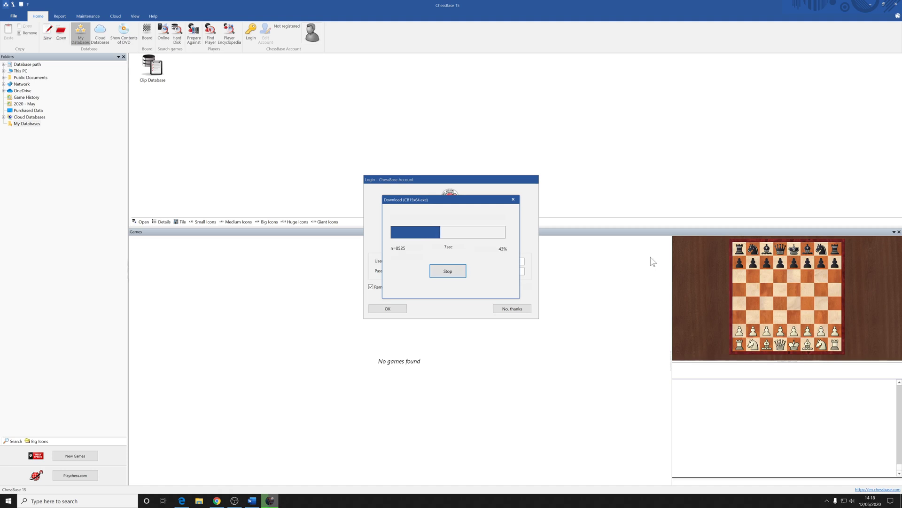
# Decline the ChessBase account login with 'No, thanks' so the CB15x64.exe download completes.
pyautogui.click(513, 312)
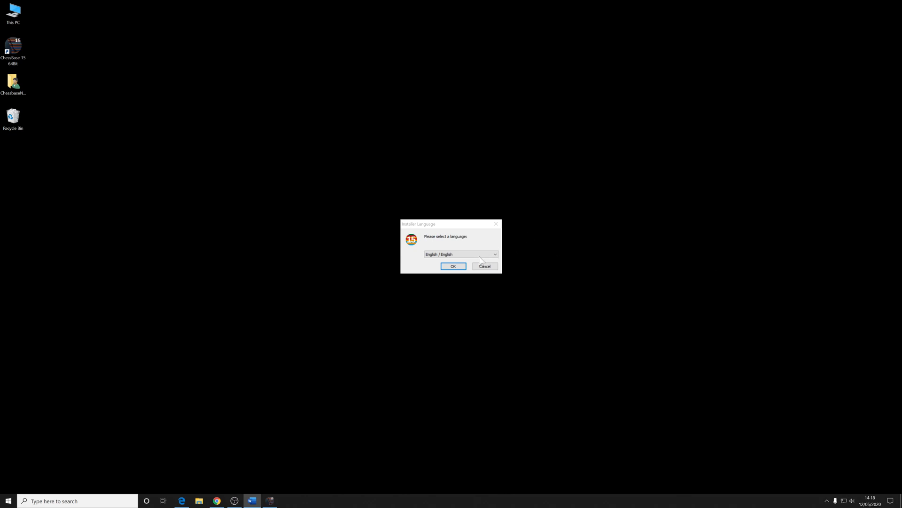
# Keep English / English as the installer language and confirm it.
pyautogui.click(495, 255)
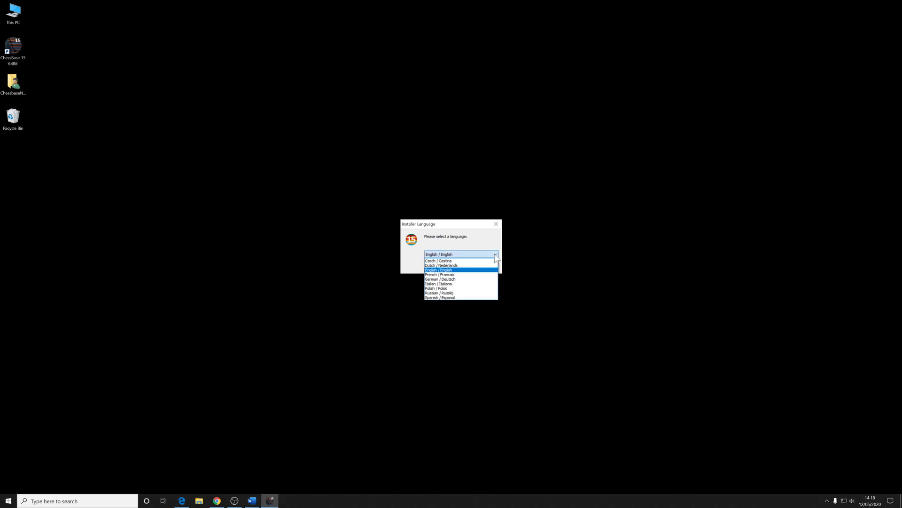
pyautogui.click(496, 257)
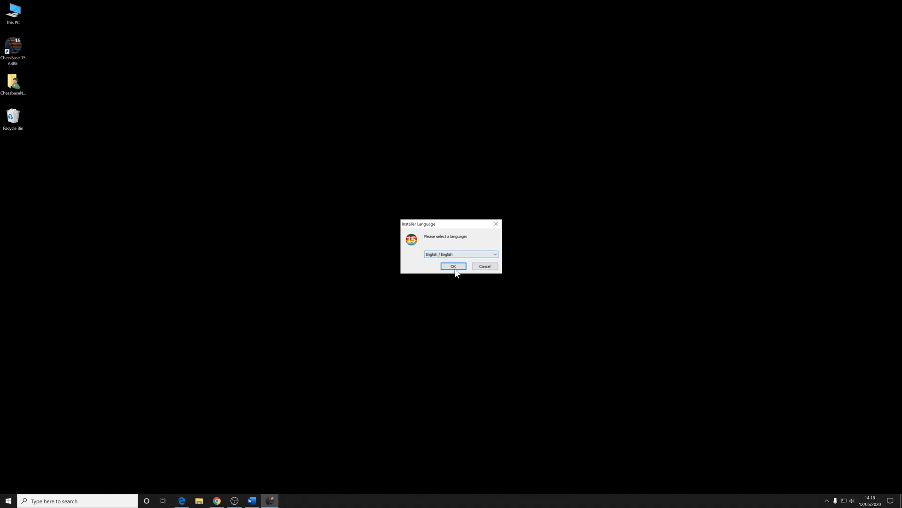
pyautogui.click(496, 256)
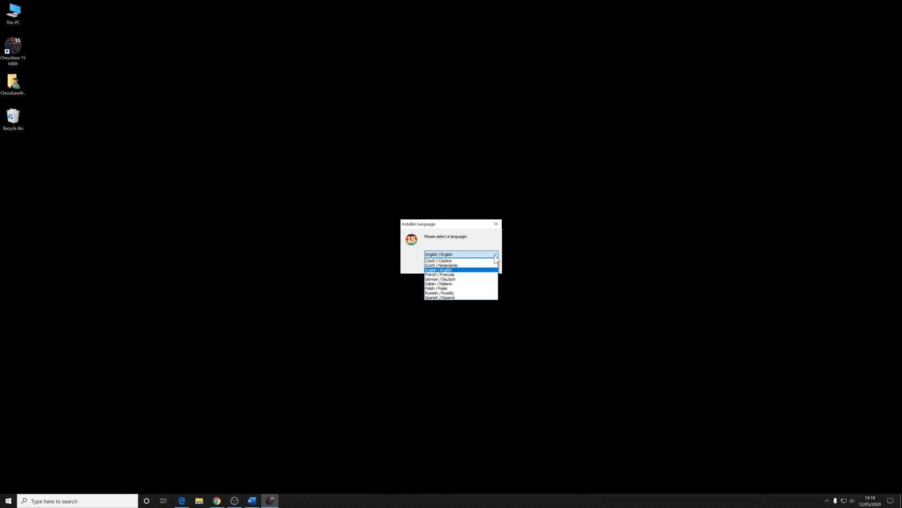
pyautogui.click(496, 258)
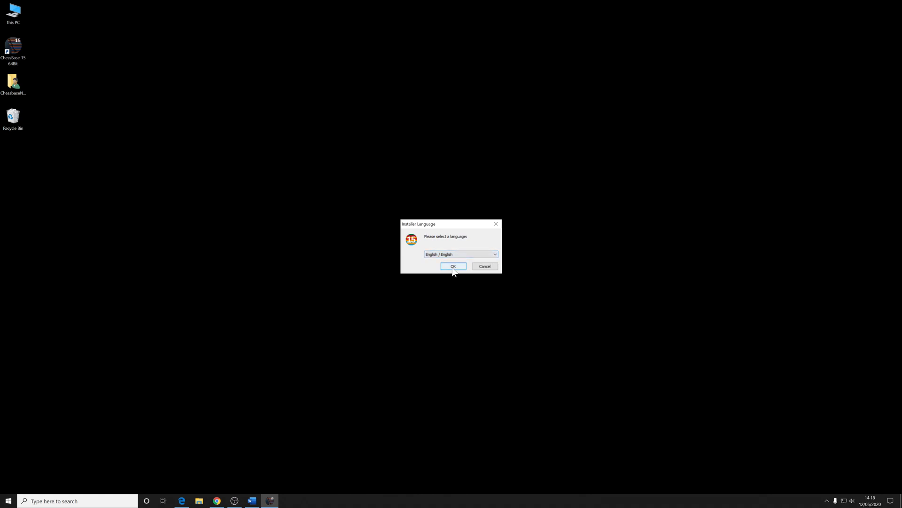
pyautogui.click(453, 267)
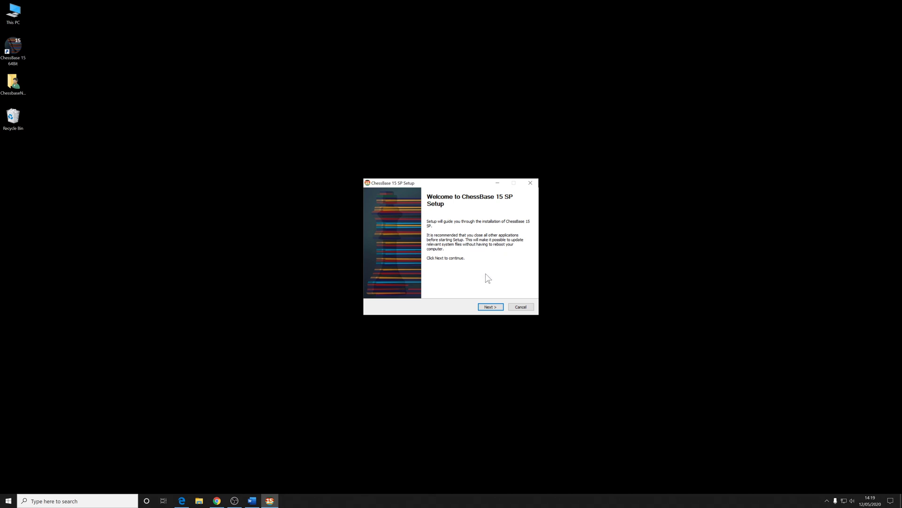
# Install the service pack to the default folder and finish with Run ChessBase 15 SP ticked.
pyautogui.click(489, 308)
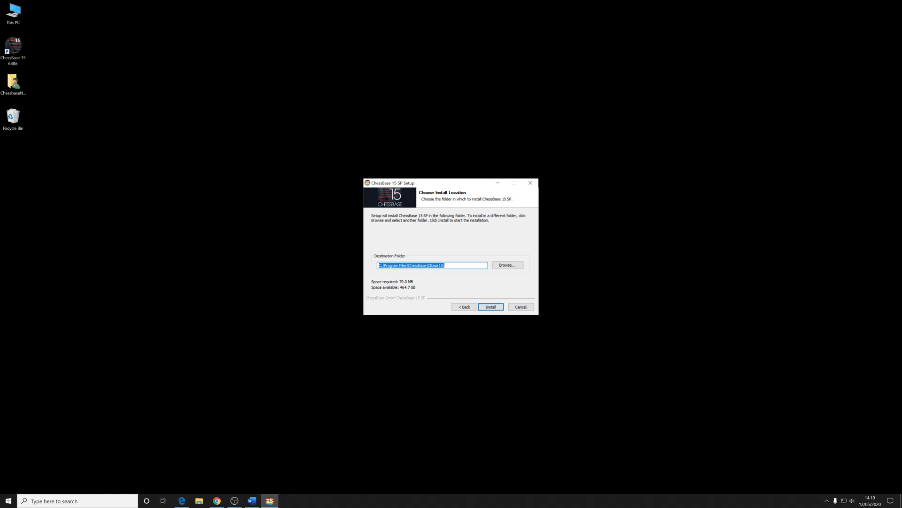
pyautogui.click(492, 308)
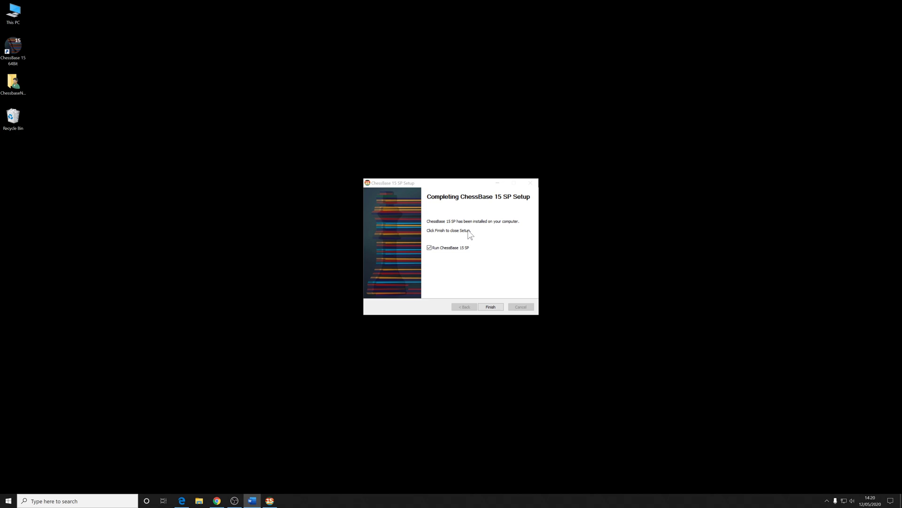
pyautogui.click(430, 248)
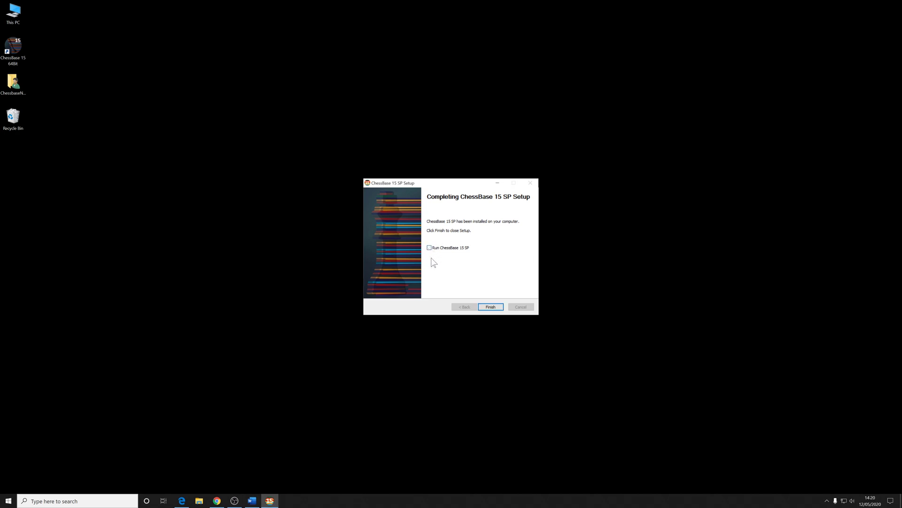
pyautogui.click(429, 250)
pyautogui.click(493, 308)
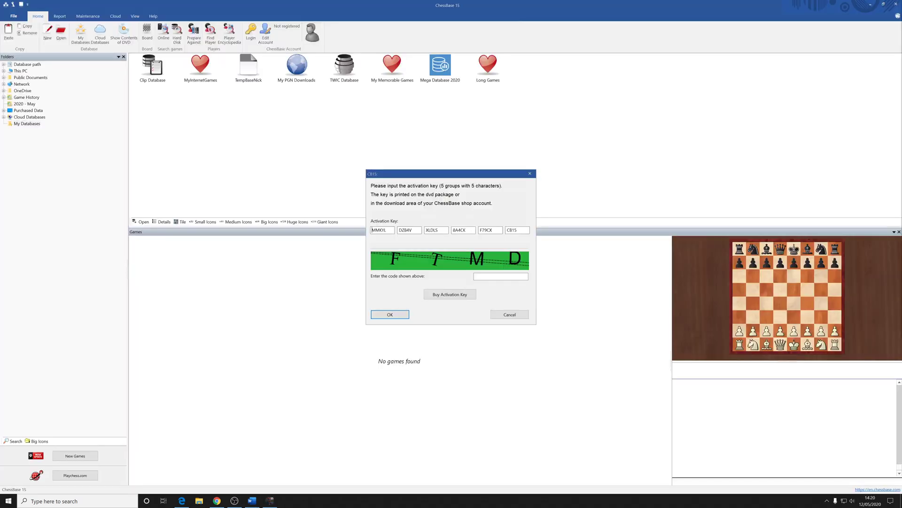
# Enter the displayed security code in the activation prompt and submit it.
pyautogui.click(491, 277)
pyautogui.write('FT')
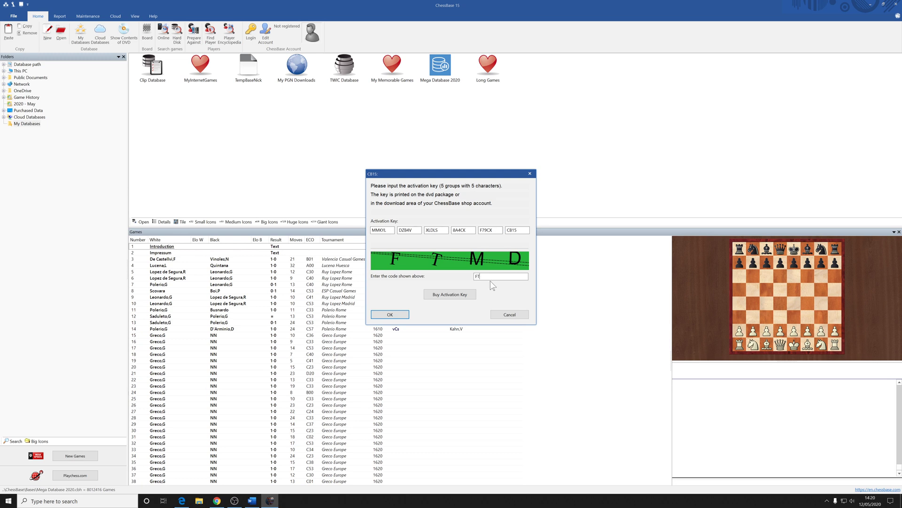
pyautogui.write('MD')
pyautogui.click(383, 316)
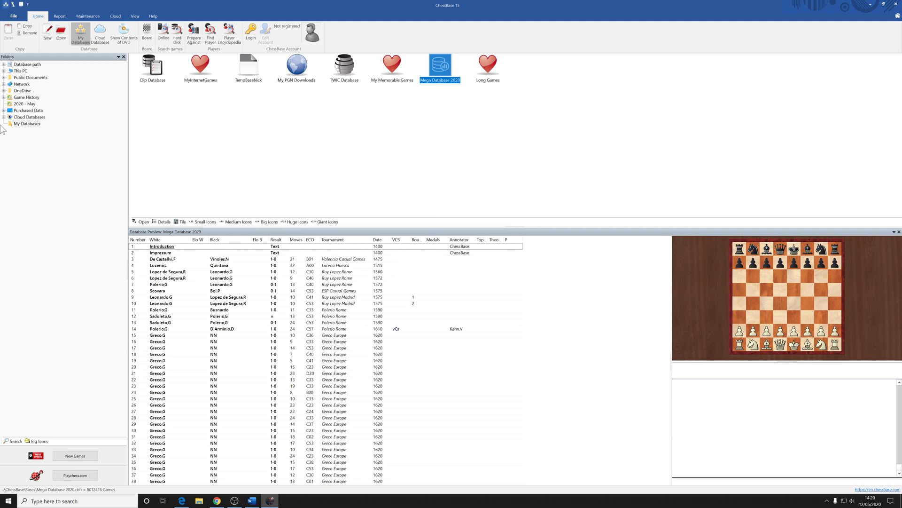
pyautogui.click(15, 18)
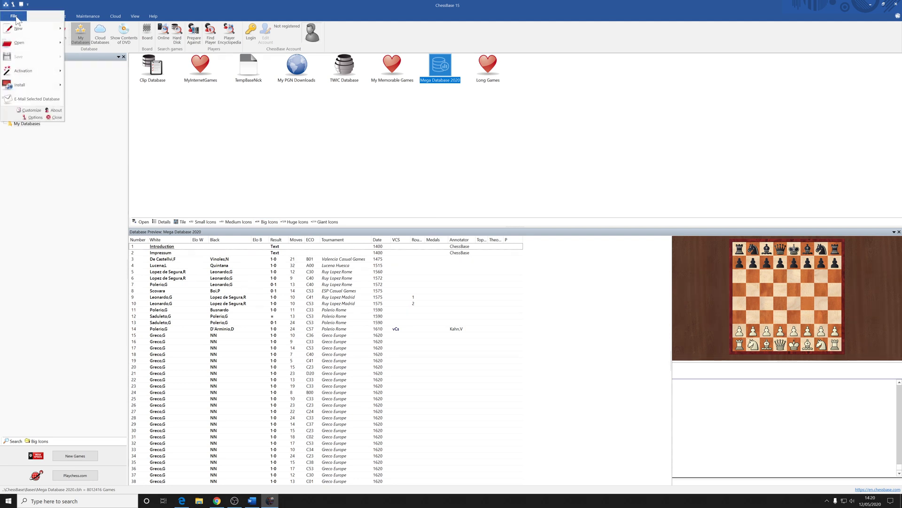
pyautogui.click(56, 112)
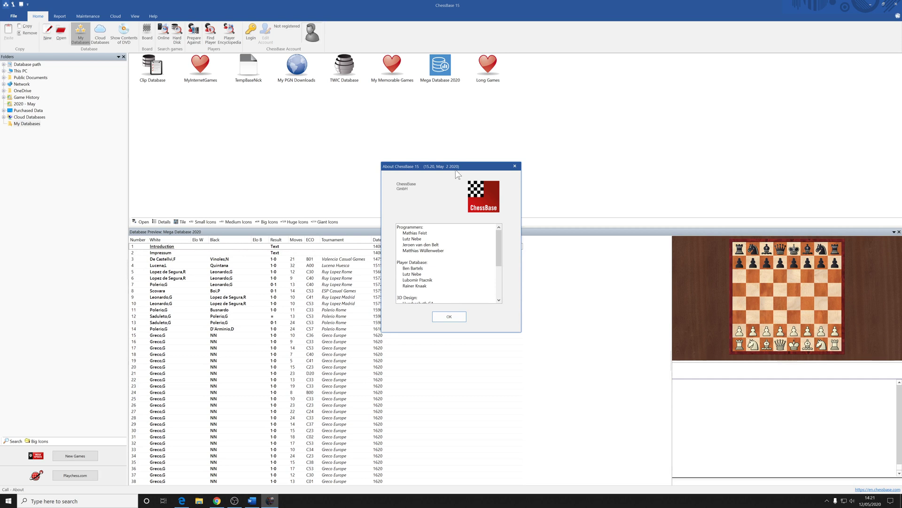
pyautogui.click(453, 317)
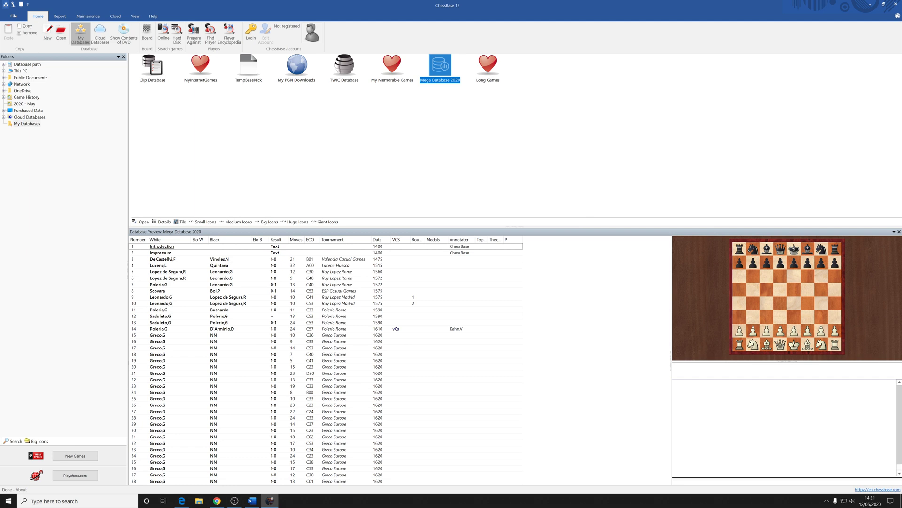
pyautogui.click(14, 16)
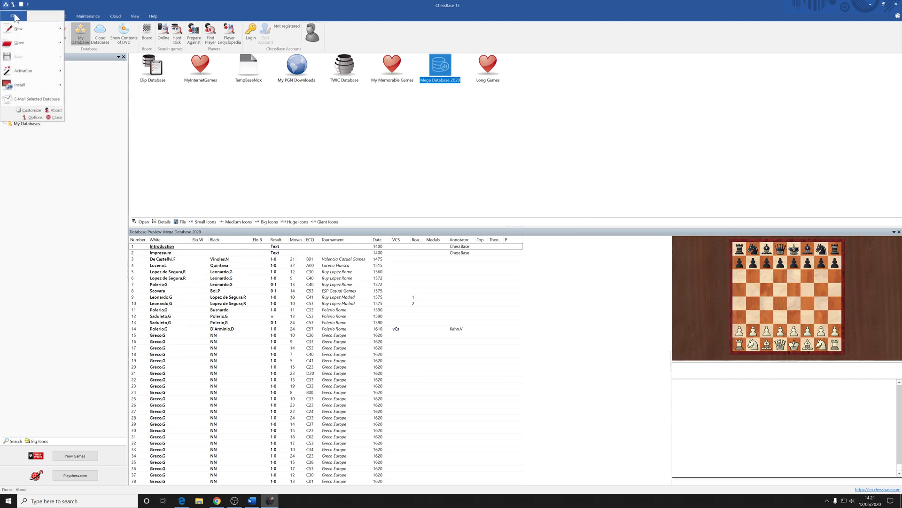
pyautogui.moveTo(30, 75)
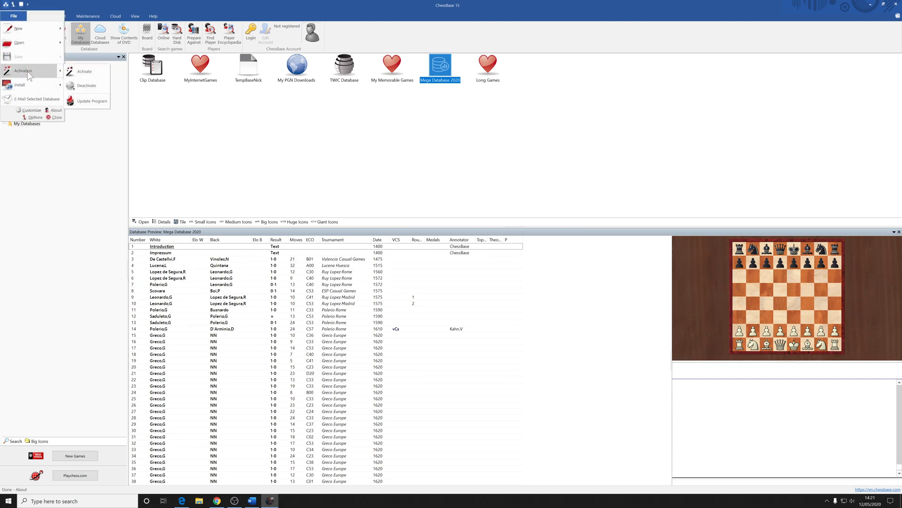
pyautogui.click(94, 102)
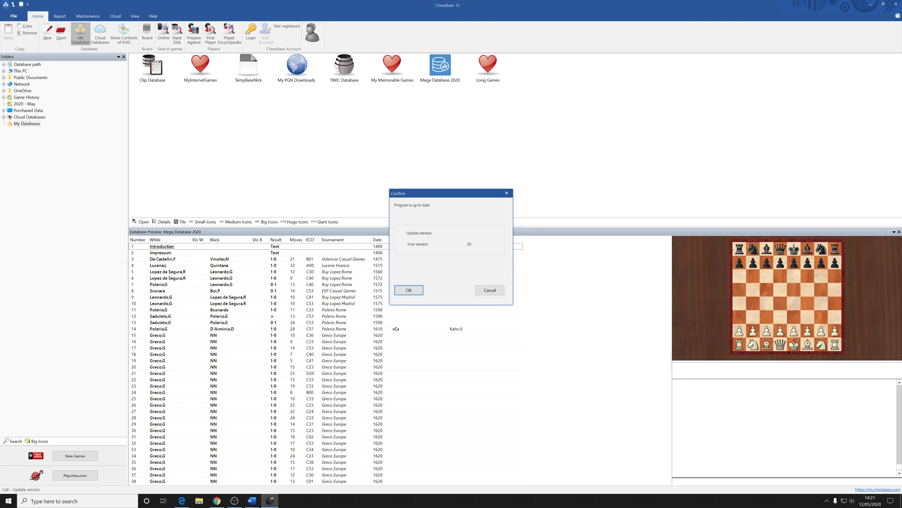
pyautogui.click(408, 290)
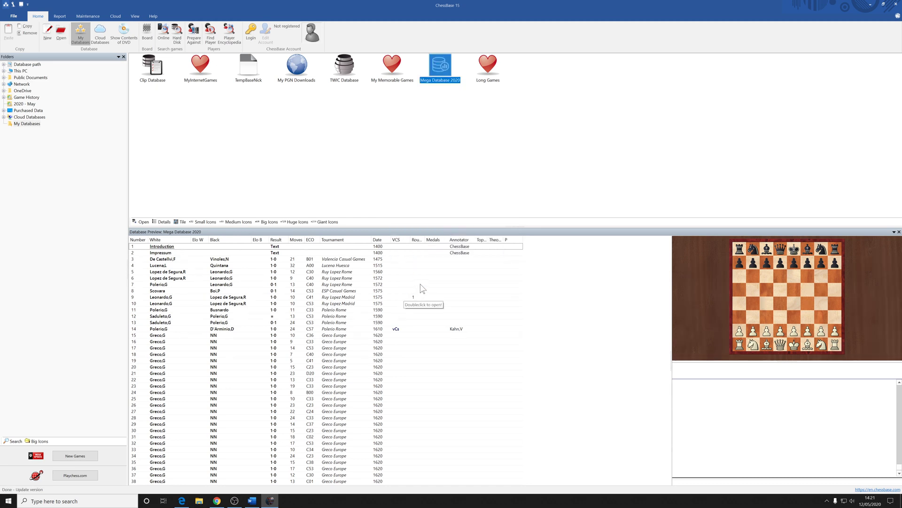